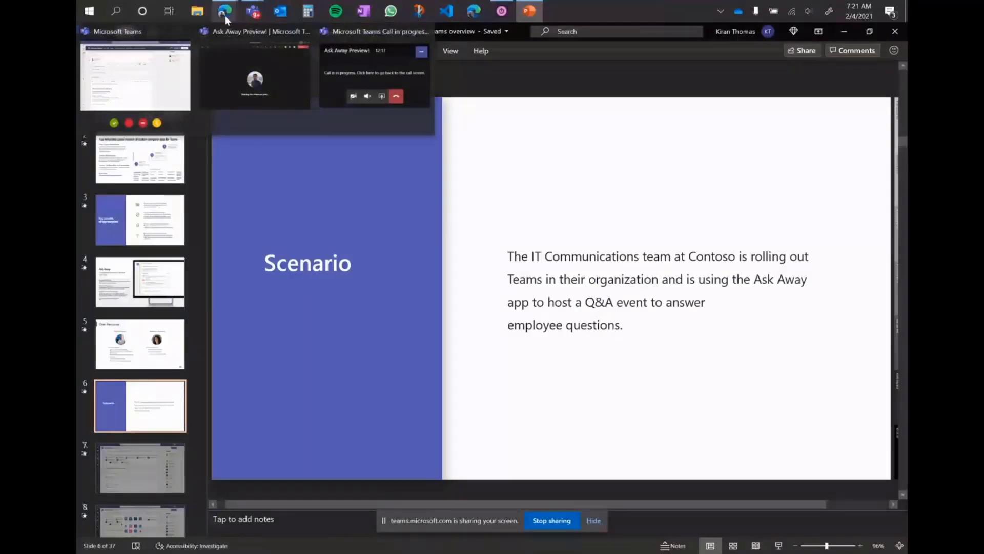
# - Switch to Teams, open the Ask Away Preview! meeting options, and save them with Only me as who can present
pyautogui.click(151, 67)
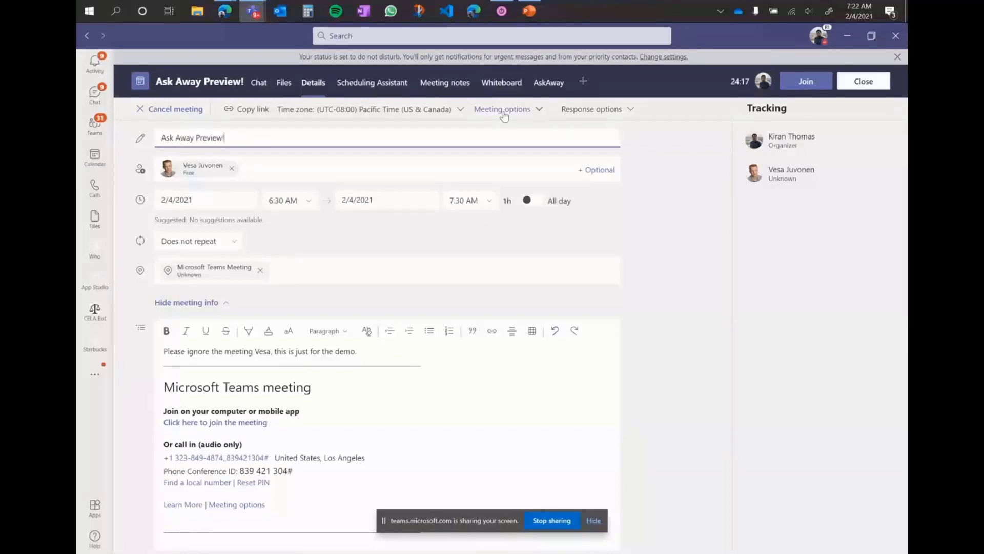
pyautogui.click(533, 113)
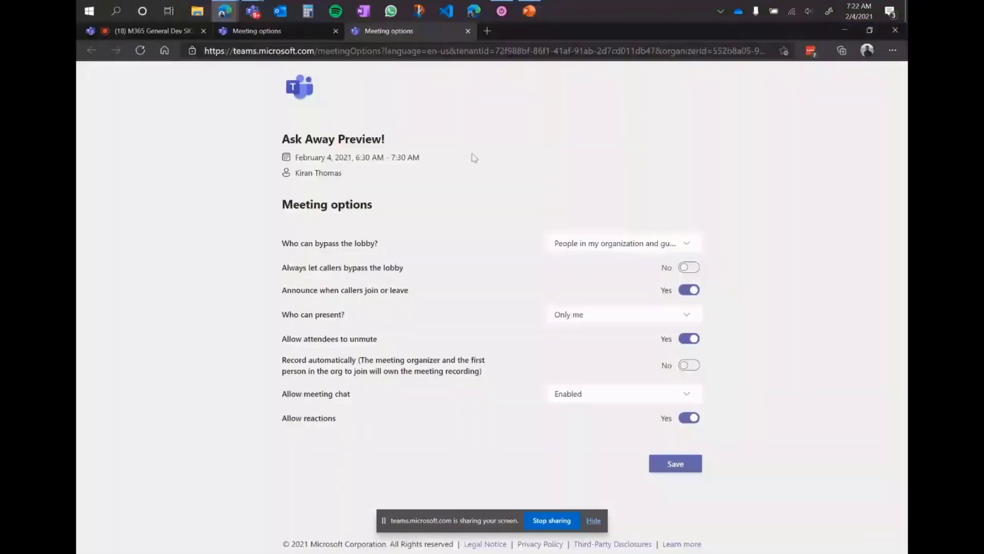
pyautogui.click(648, 316)
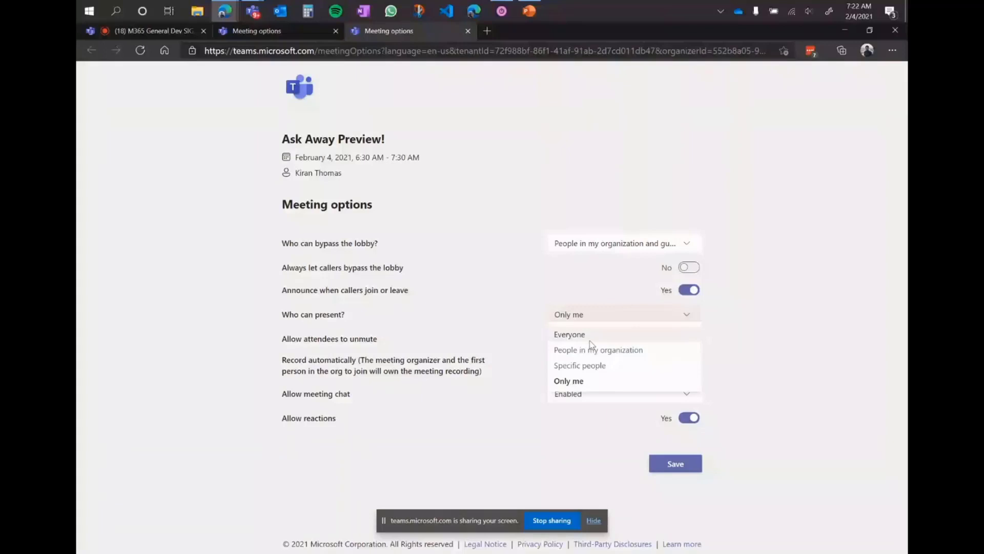
pyautogui.click(588, 386)
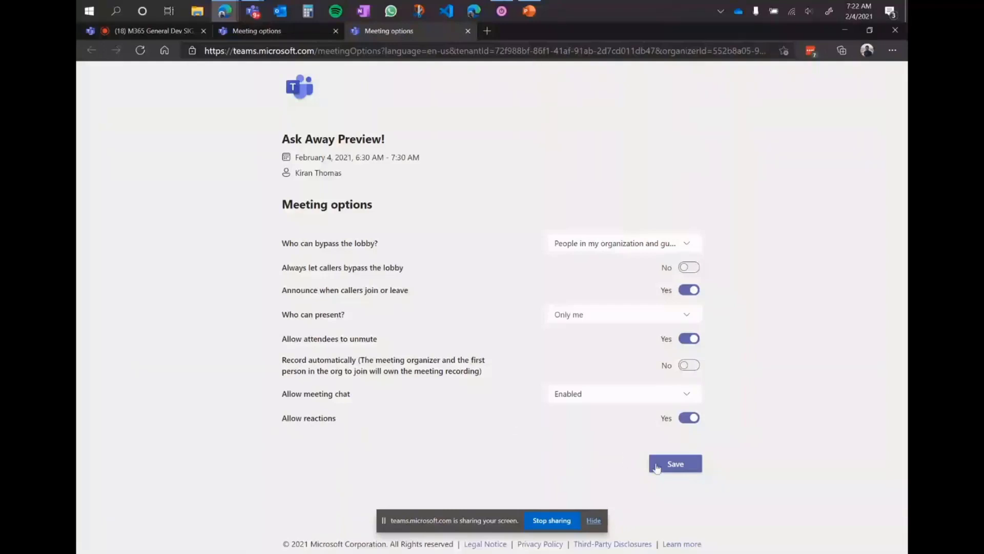
pyautogui.click(657, 466)
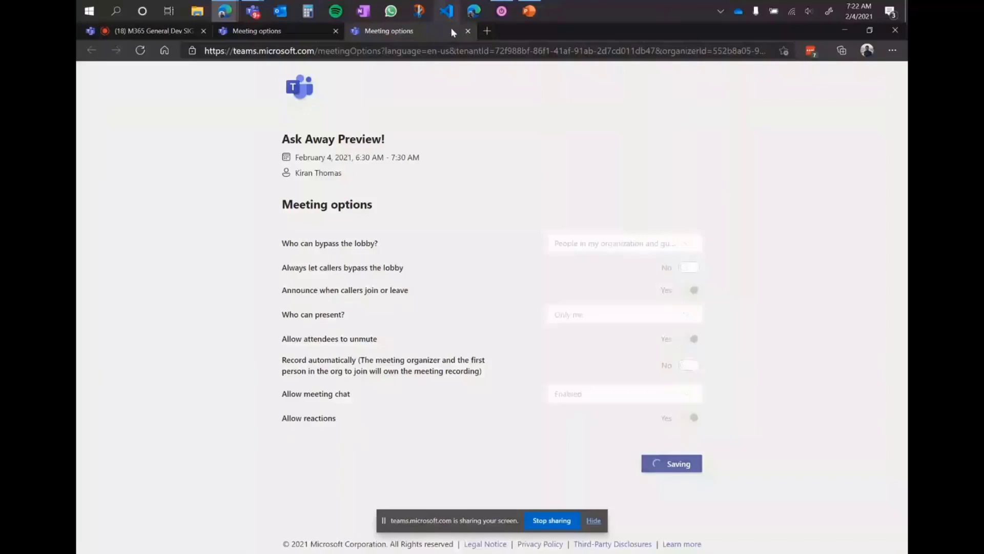
pyautogui.click(467, 31)
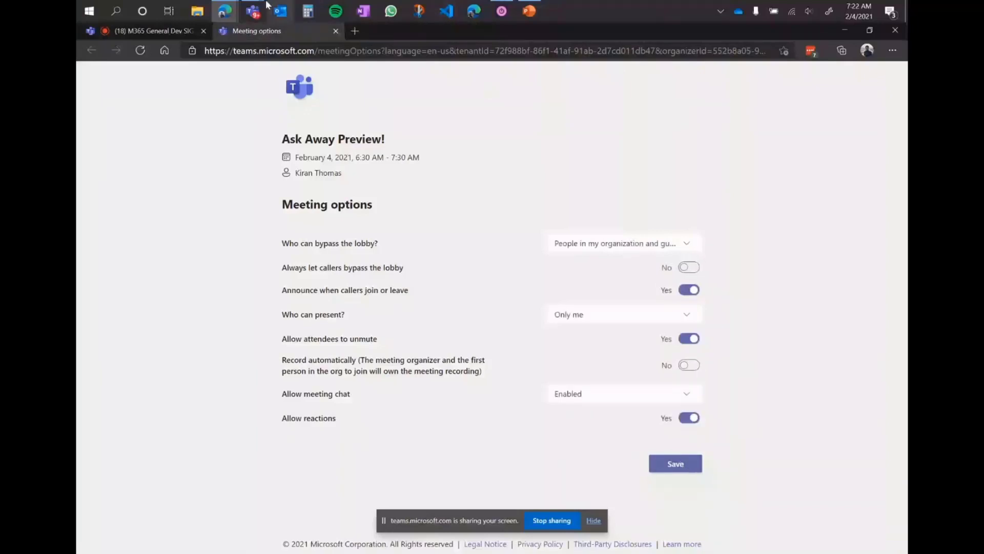
# - Switch back to Teams and look at the apps that can be added as tabs to the meeting
pyautogui.click(251, 12)
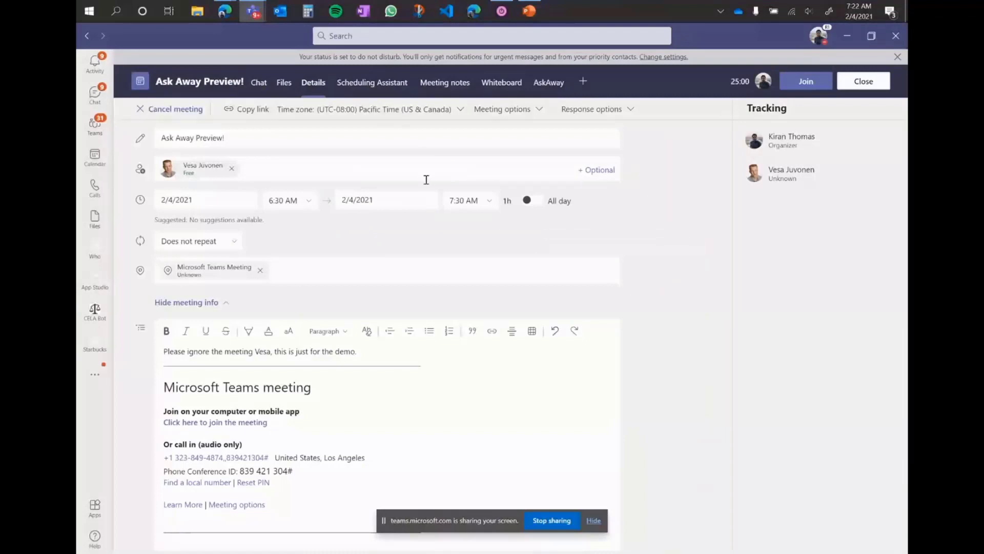
pyautogui.click(583, 82)
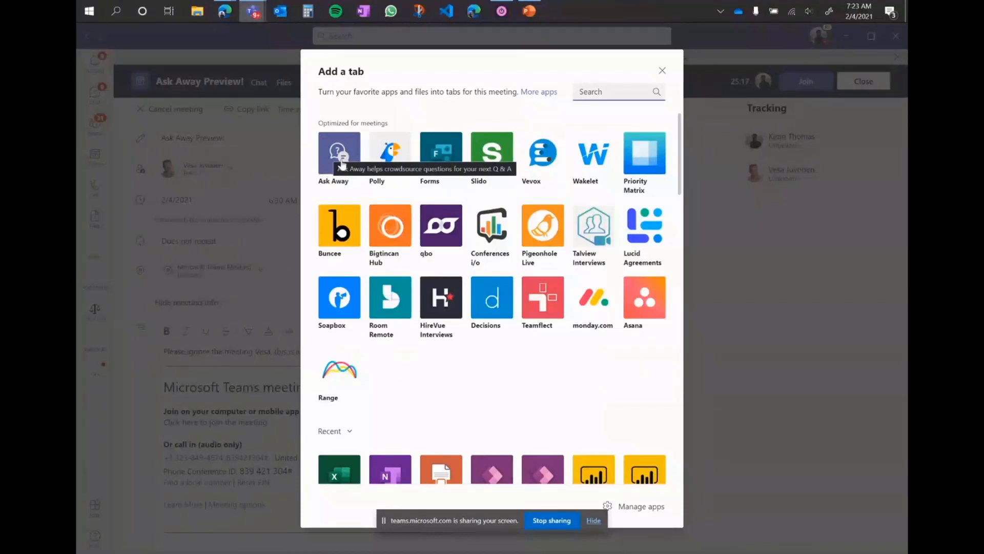
pyautogui.click(660, 72)
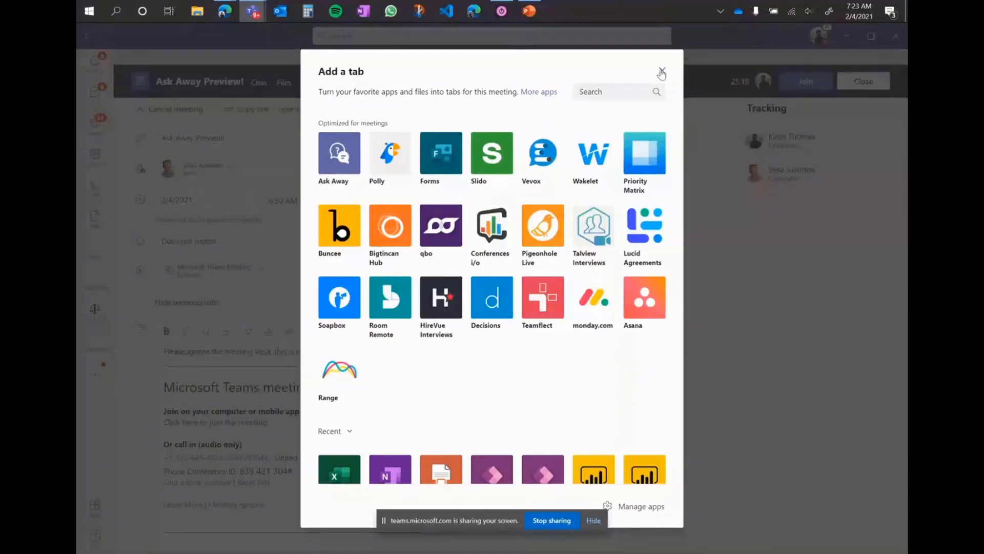
# - Start a Q&A session in the meeting's AskAway app with the title "Ask anything about the Teams transition!"
pyautogui.click(552, 87)
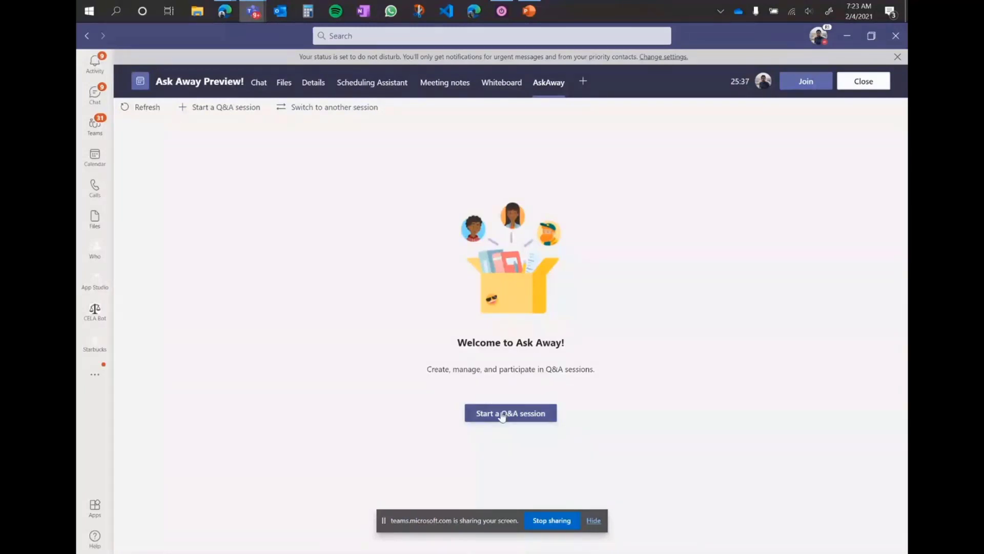
pyautogui.click(502, 415)
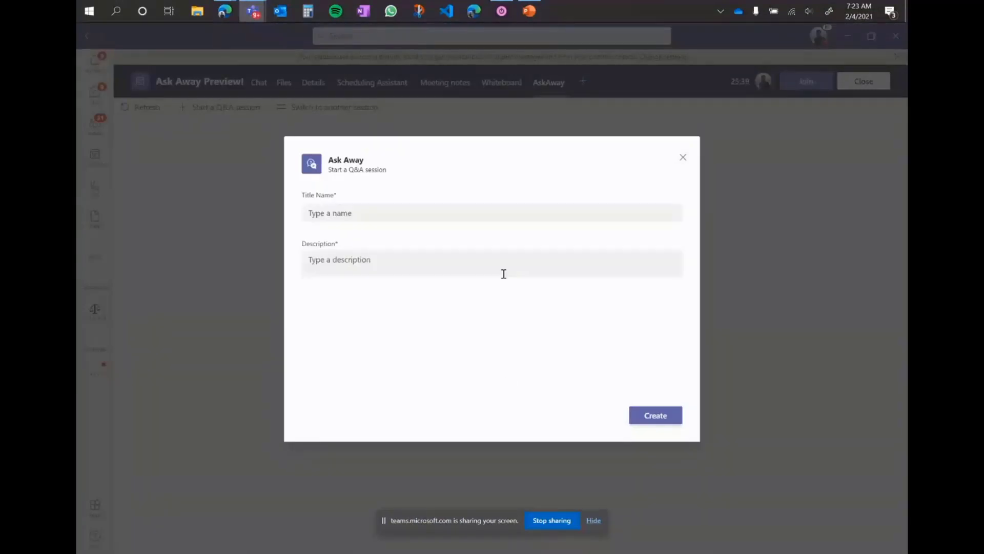
pyautogui.click(489, 211)
pyautogui.write('A')
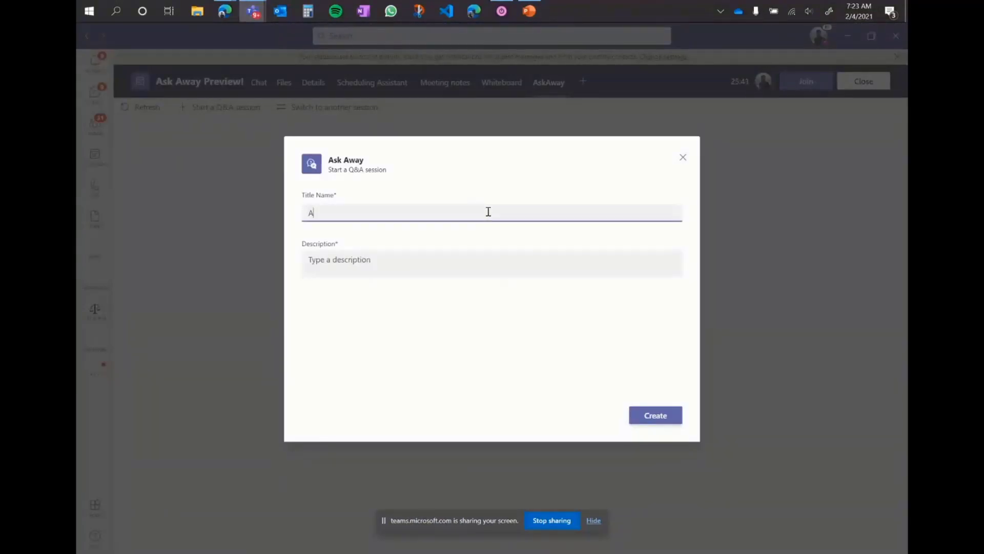
pyautogui.write('sk anathing')
pyautogui.press('BackSpace')
pyautogui.press('BackSpace')
pyautogui.press('BackSpace')
pyautogui.press('BackSpace')
pyautogui.press('BackSpace')
pyautogui.press('BackSpace')
pyautogui.press('BackSpace')
pyautogui.write('ything about Teams')
pyautogui.press('BackSpace')
pyautogui.press('BackSpace')
pyautogui.press('BackSpace')
pyautogui.press('BackSpace')
pyautogui.press('BackSpace')
pyautogui.write('the Teams transition!')
# - Give the session the description "Please ask and up vote questions!", create it, and dismiss the confirmation
pyautogui.press('Tab')
pyautogui.write('P')
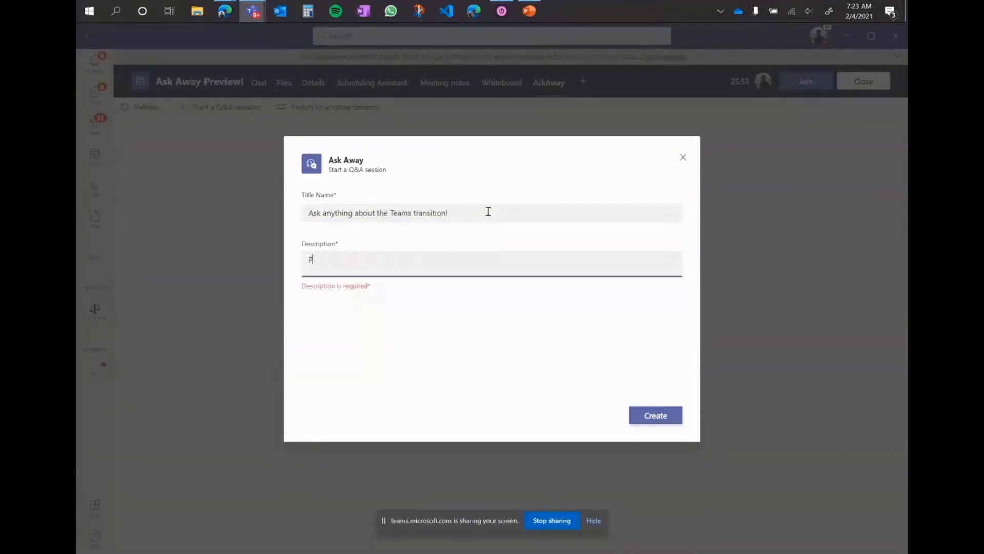
pyautogui.write('lease ask and up vote questi')
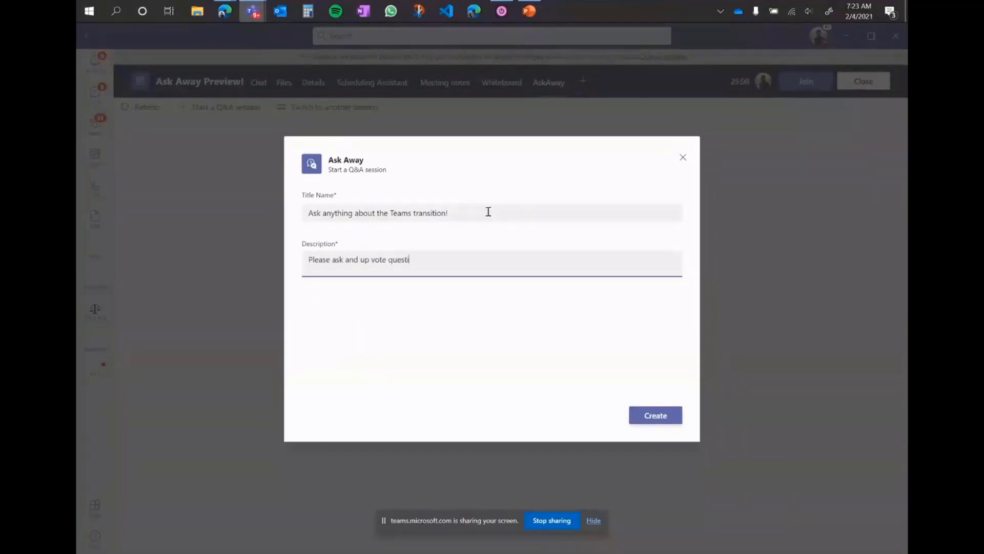
pyautogui.write('ons!')
pyautogui.click(649, 420)
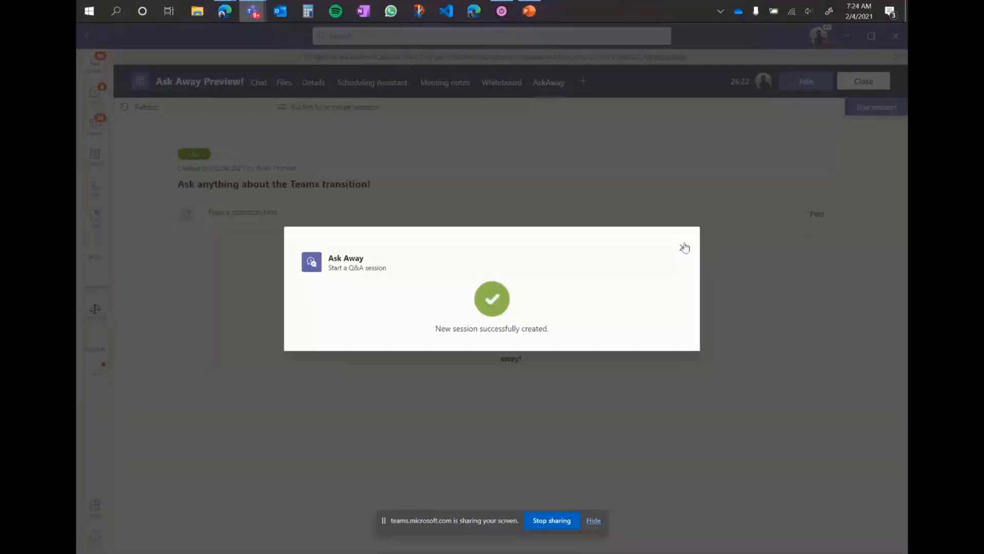
pyautogui.click(684, 248)
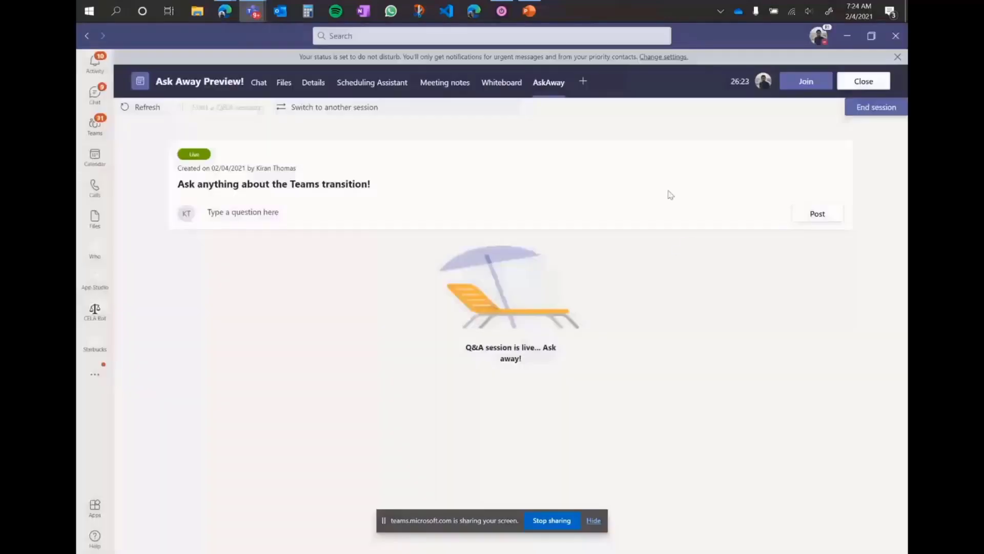
# - Post the question "How do I start a call?" in the live Q&A session
pyautogui.click(360, 218)
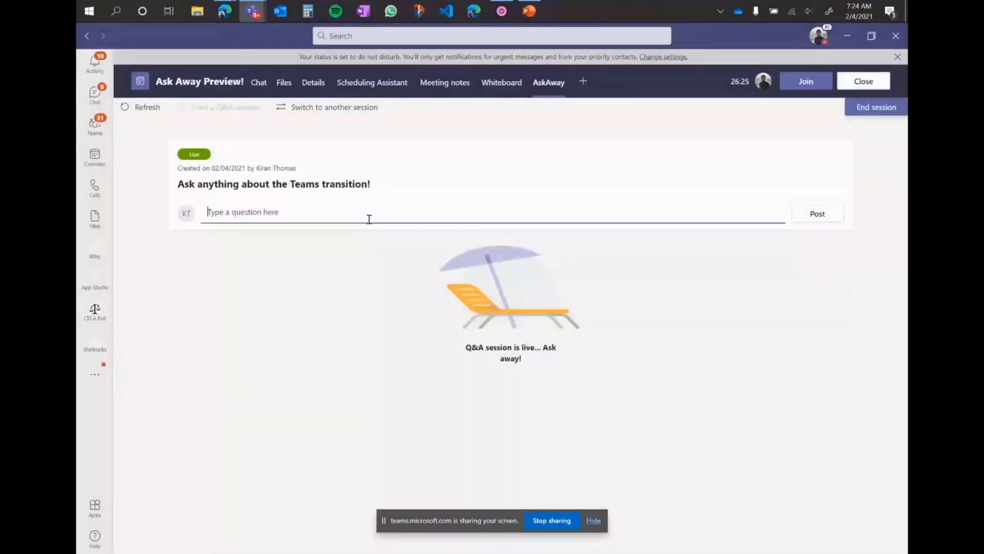
pyautogui.write('How do I start a call?')
pyautogui.click(820, 221)
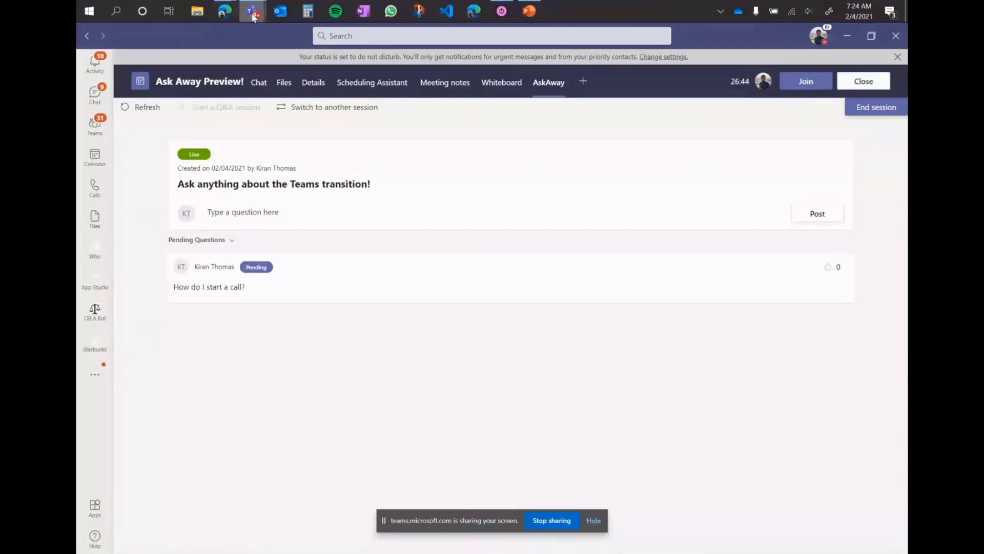
# - Switch to the ongoing Ask Away Preview! meeting, dismiss its notifications, and show AskAway beside the call
pyautogui.moveTo(252, 17)
pyautogui.click(260, 74)
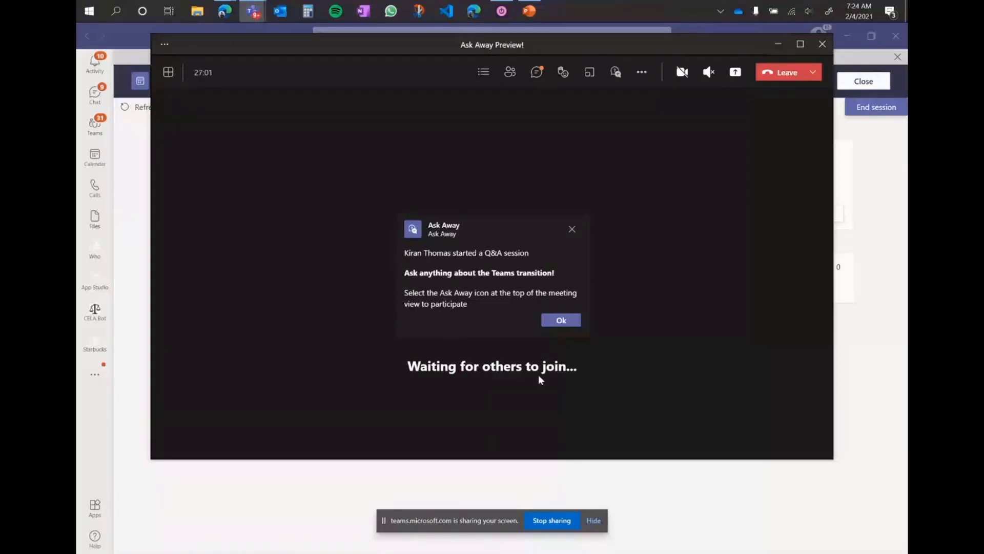
pyautogui.click(556, 321)
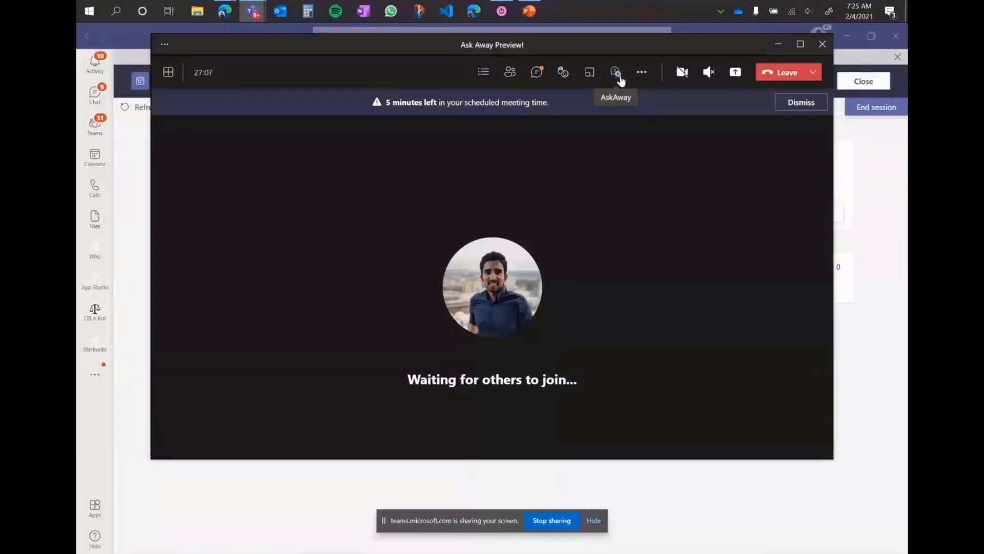
pyautogui.click(788, 106)
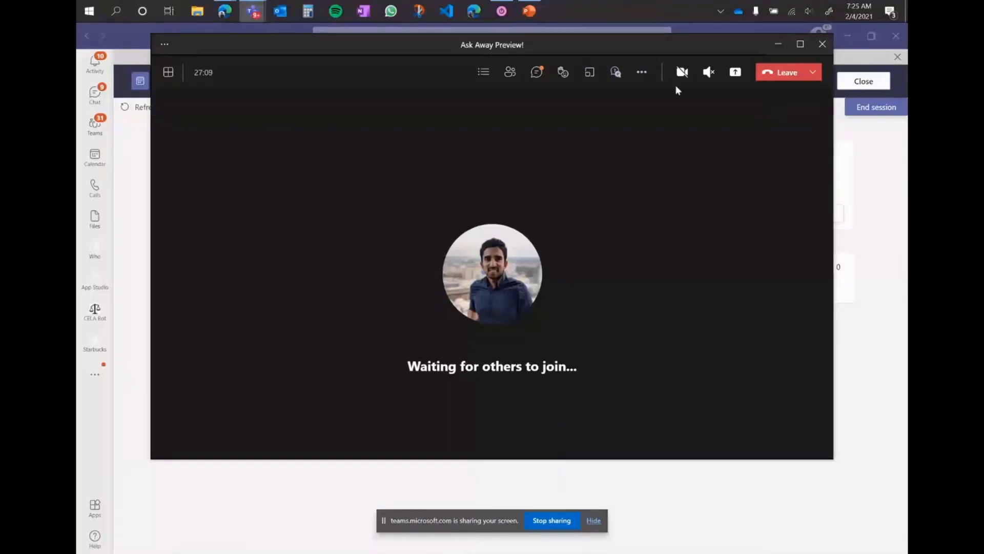
pyautogui.click(616, 73)
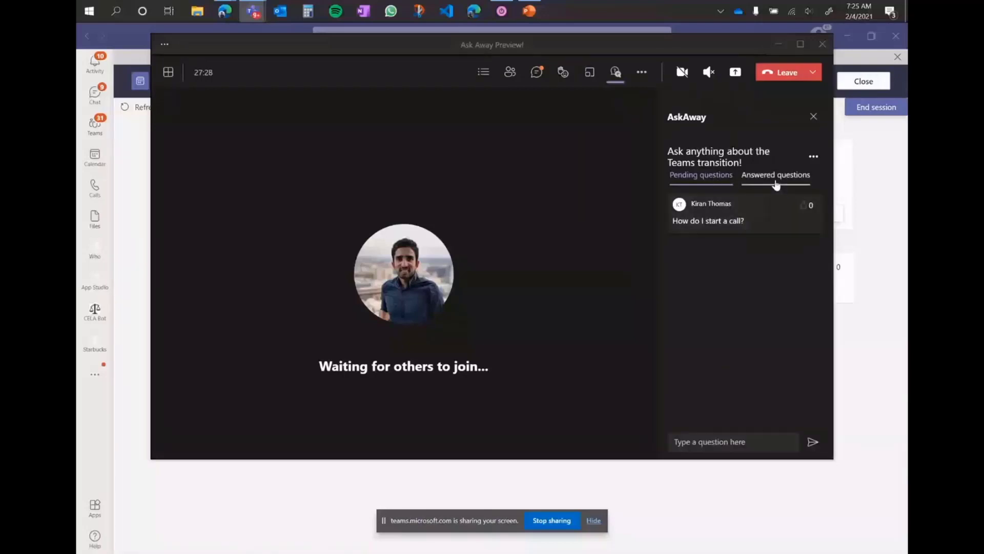
# - Submit "Another question!?" to the Q&A session from within the meeting
pyautogui.click(710, 442)
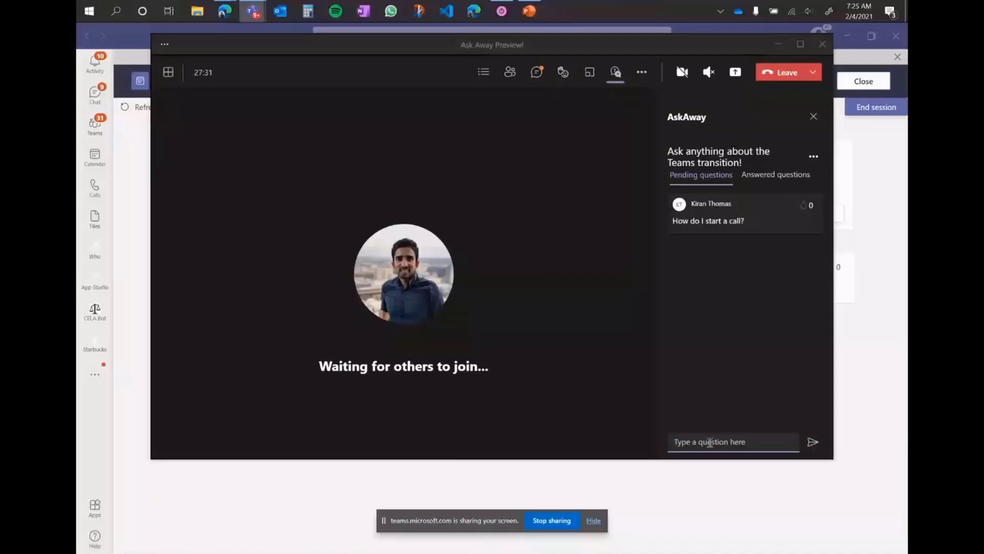
pyautogui.write('Another question!?')
pyautogui.click(813, 442)
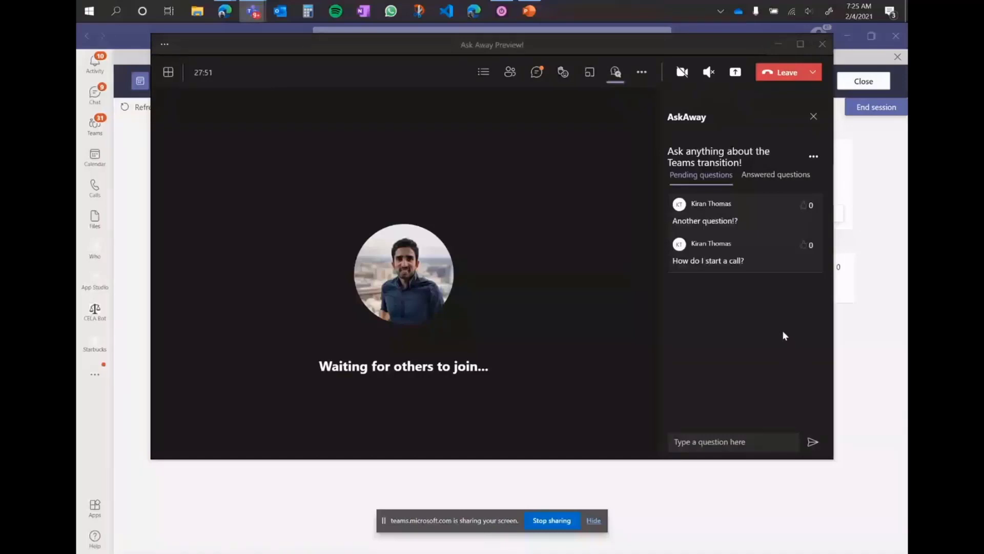
# - Mark "How do I start a call?" as answered and show the answered questions
pyautogui.moveTo(791, 210)
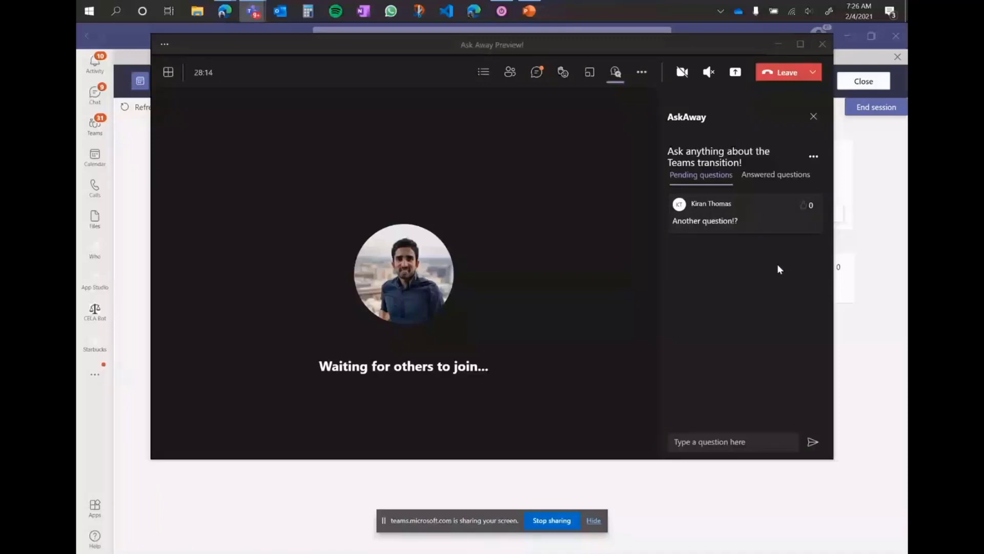
pyautogui.click(769, 175)
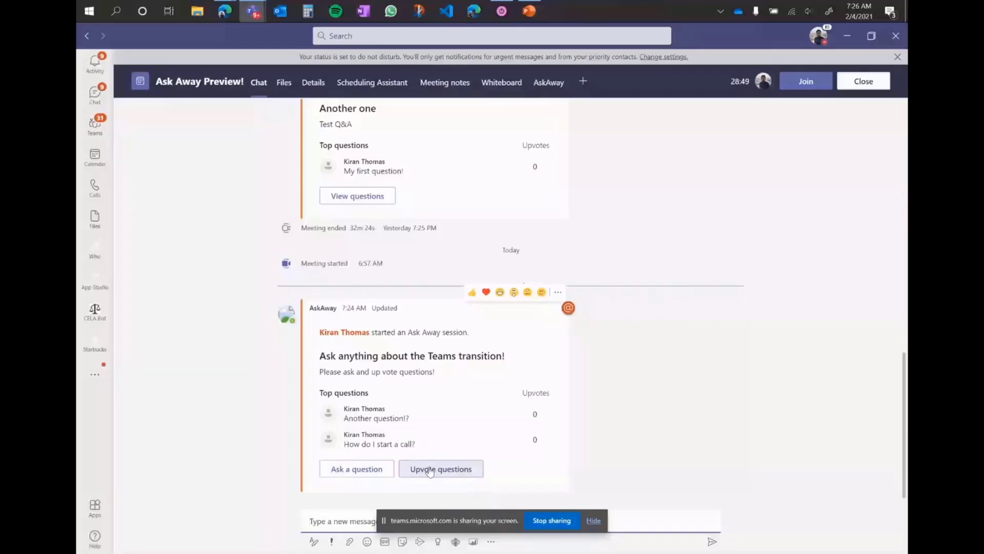
# - View the session's questions from its card in the meeting chat and try to end the Q&A session
pyautogui.click(430, 471)
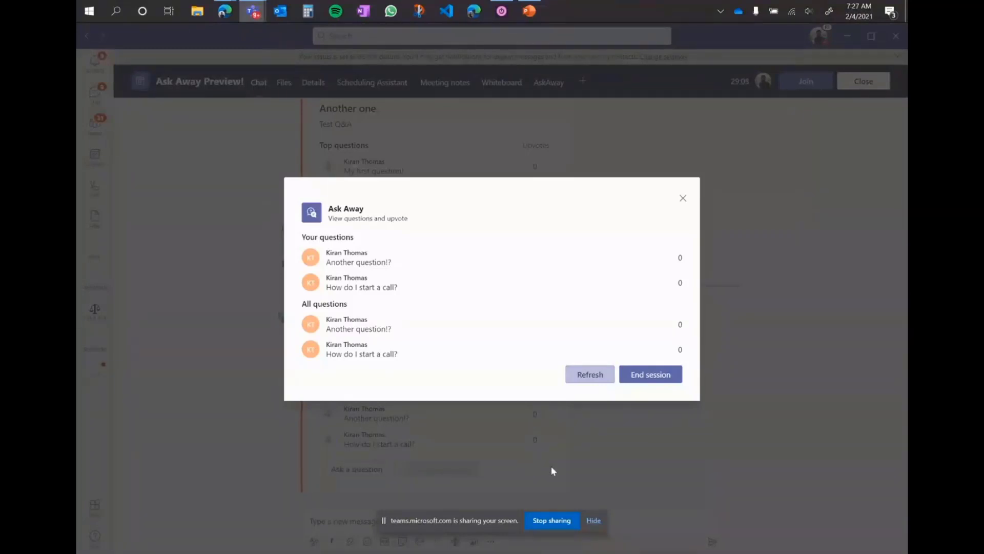
pyautogui.click(655, 381)
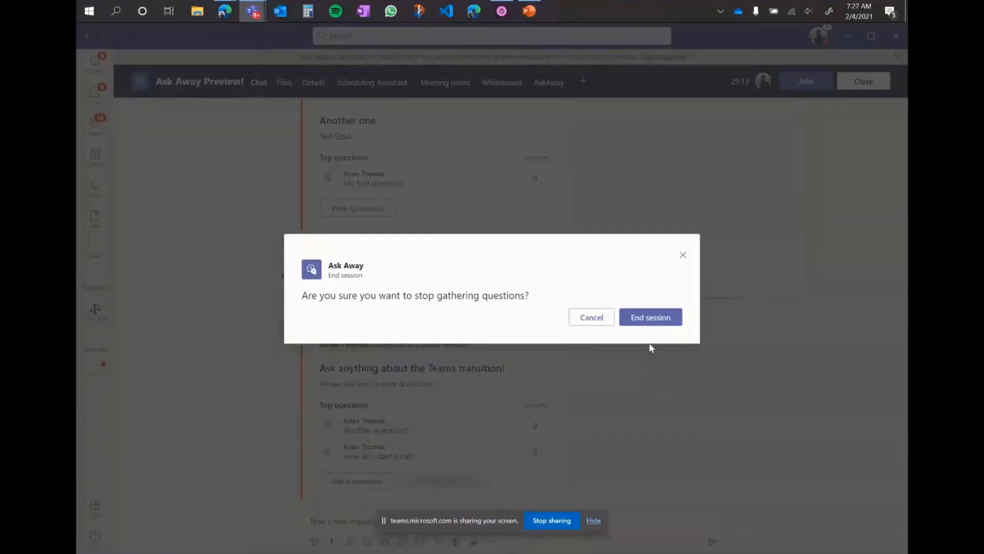
pyautogui.click(653, 321)
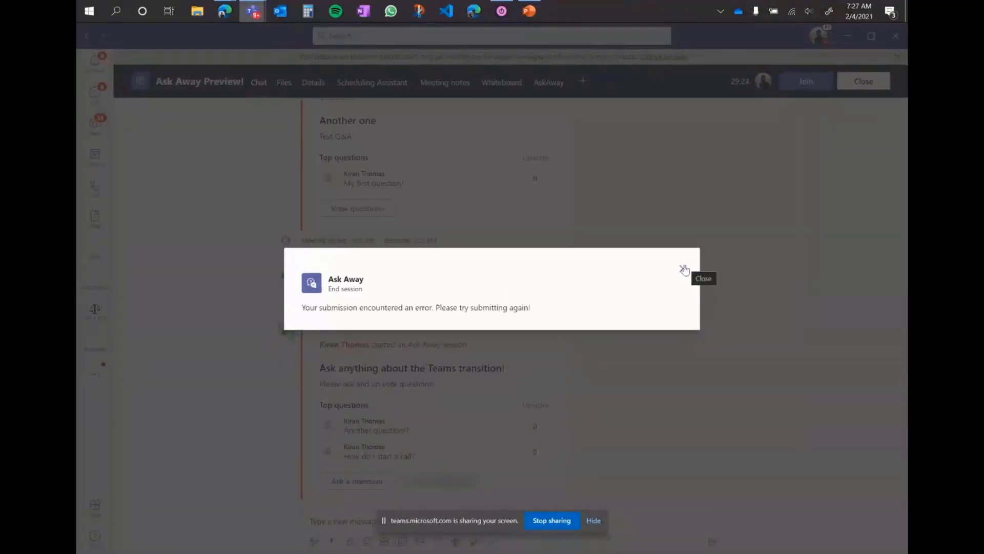
pyautogui.click(684, 270)
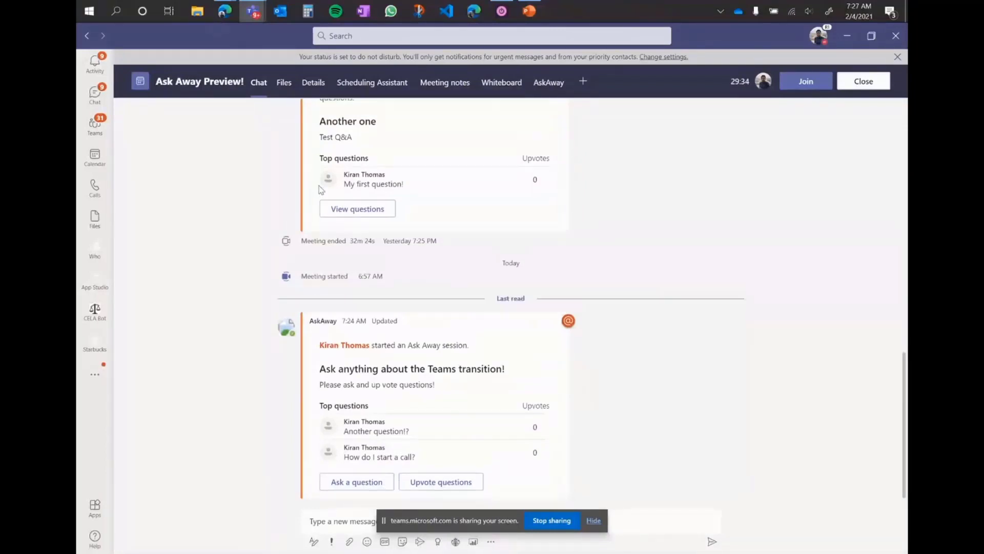
# - Look at the ended "Another one" session in the meeting chat and switch to the Ask Away overview presentation in PowerPoint
pyautogui.scroll(2, 294, 263)
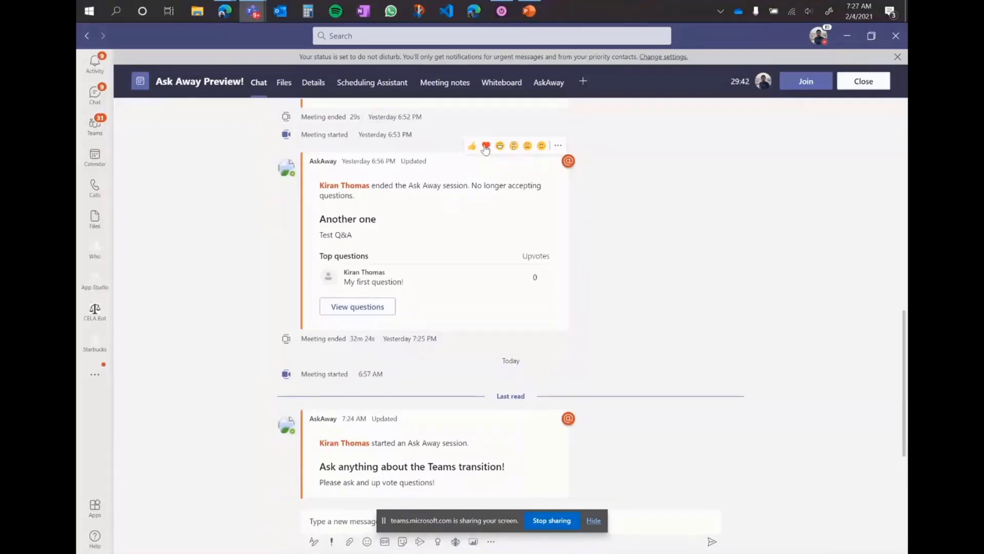
pyautogui.moveTo(534, 17)
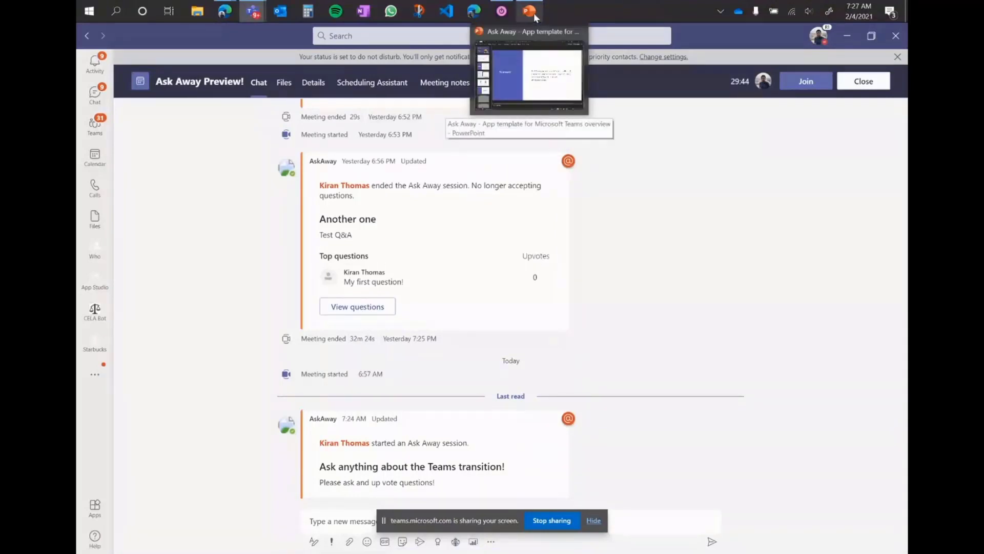
pyautogui.click(535, 17)
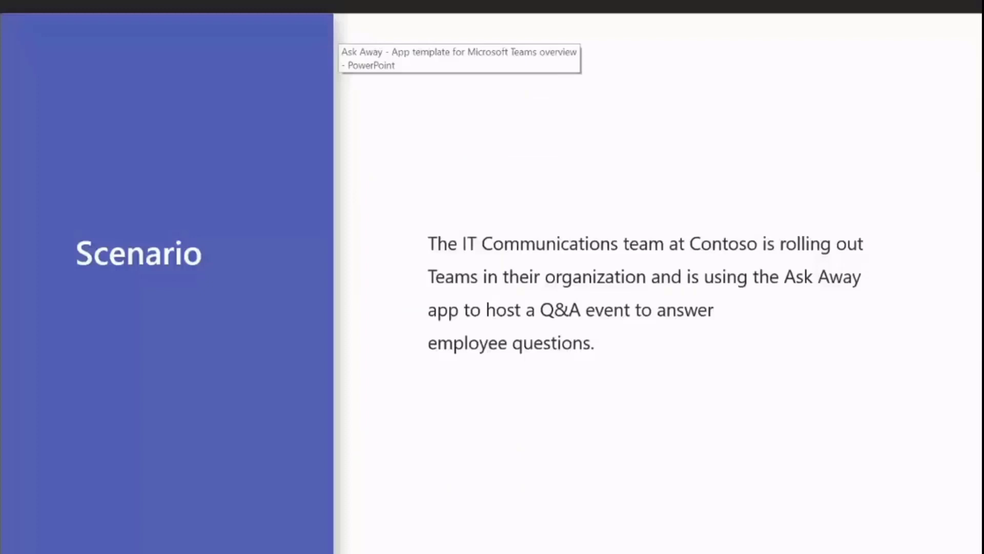